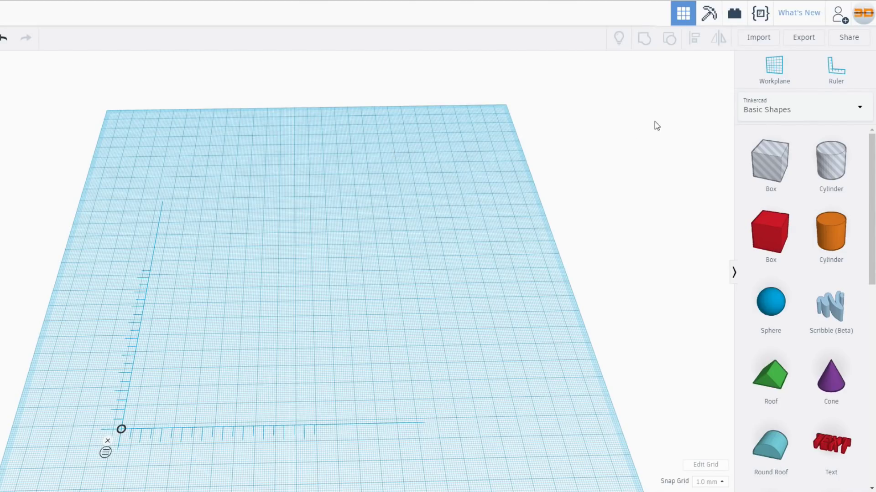
# Step: Open the library dropdown above the Basic Shapes panel
pyautogui.click(860, 111)
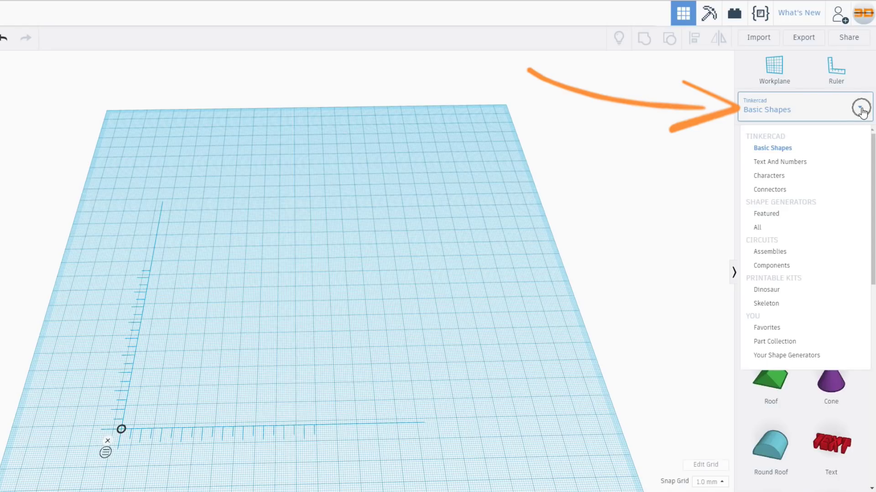
# Step: Switch the panel to Shape Generators > All and scroll down to Circular Array
pyautogui.click(759, 233)
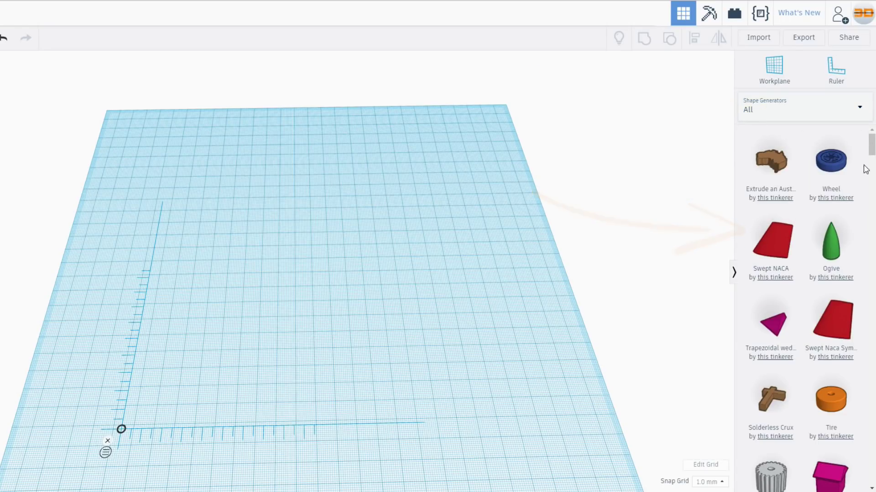
pyautogui.moveTo(872, 151); pyautogui.dragTo(870, 259)
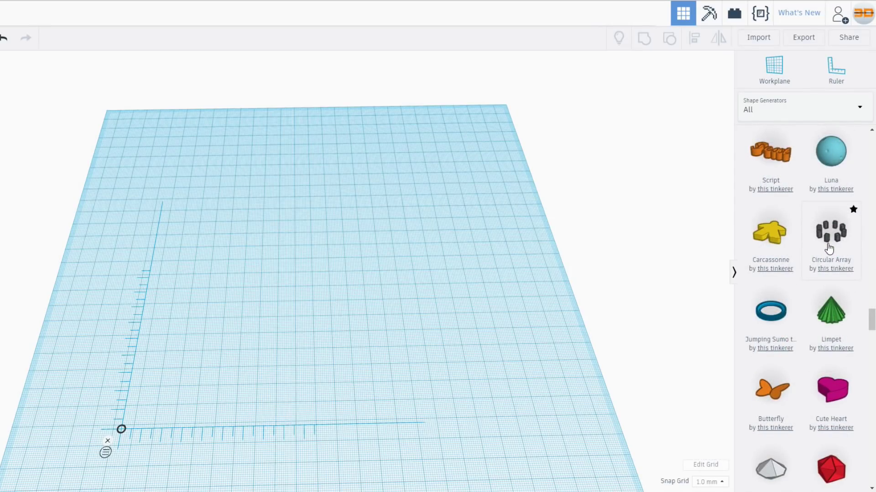
# Step: Drop a Circular Array of eight 90 × 90 × 20 mm boxes onto the workplane
pyautogui.click(828, 248)
pyautogui.click(374, 237)
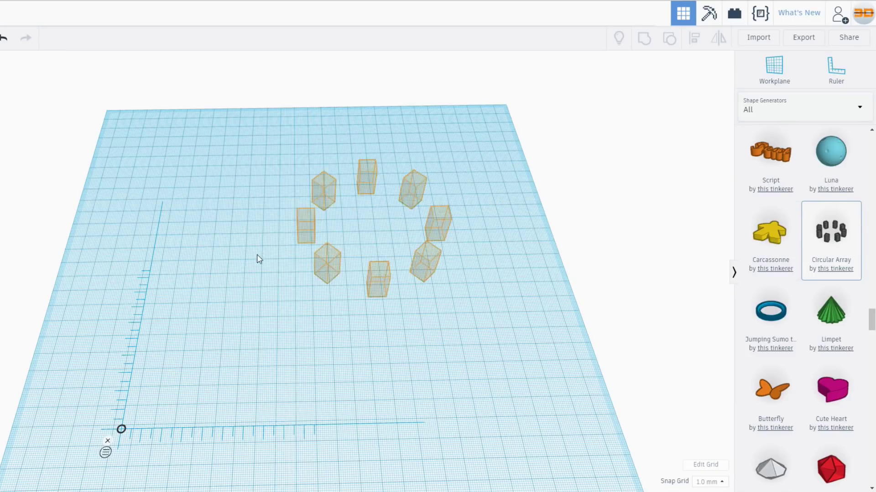
pyautogui.click(299, 288)
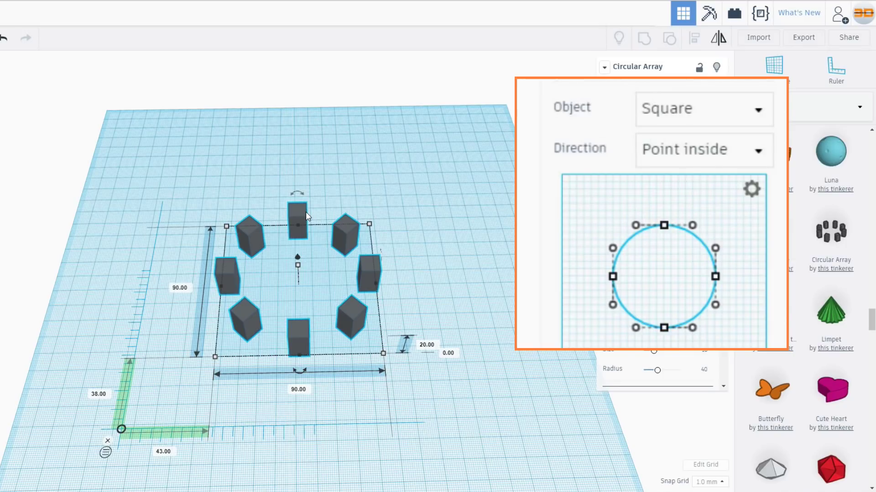
# Step: Change the Circular Array's Object to Circle so the ring holds eight cylinders
pyautogui.click(759, 115)
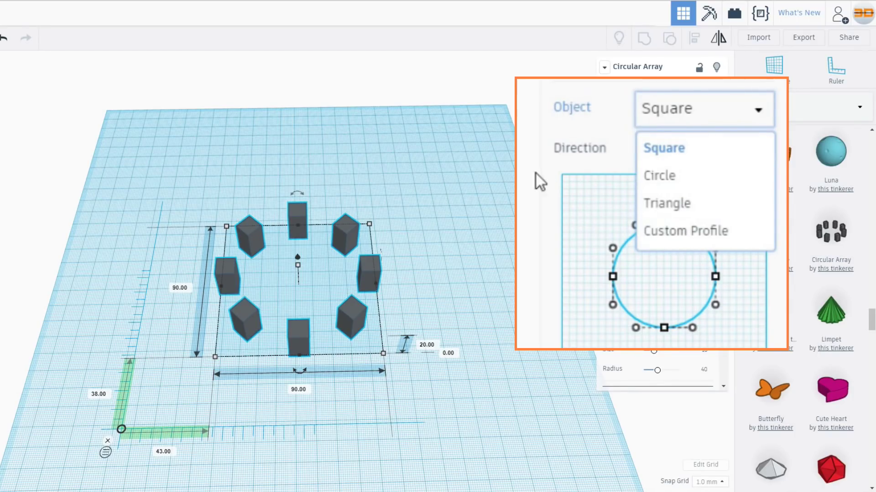
pyautogui.click(665, 196)
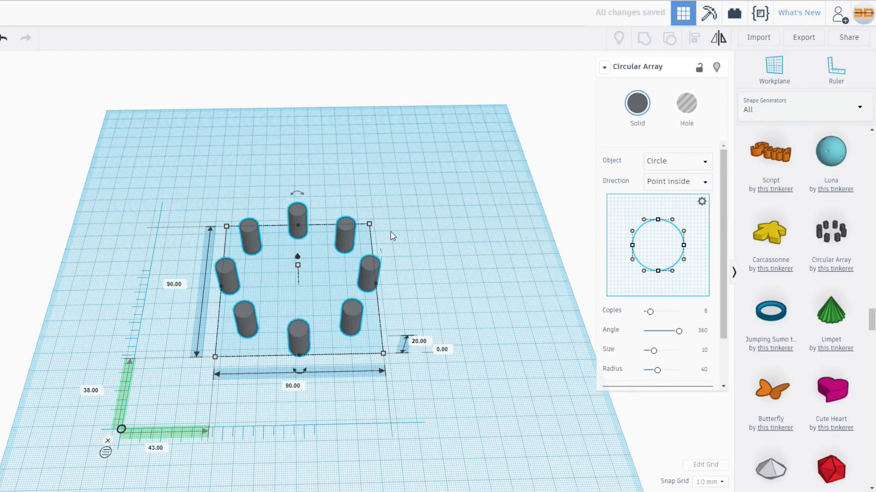
pyautogui.click(348, 233)
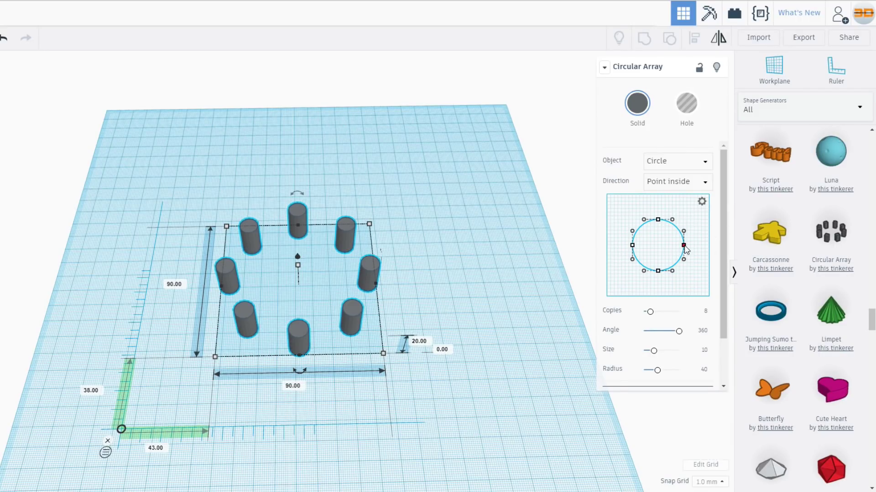
pyautogui.click(706, 162)
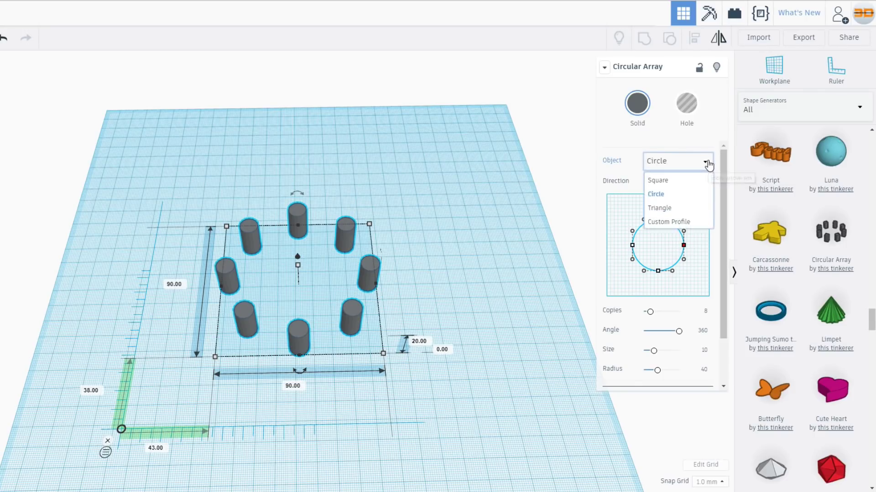
pyautogui.click(679, 210)
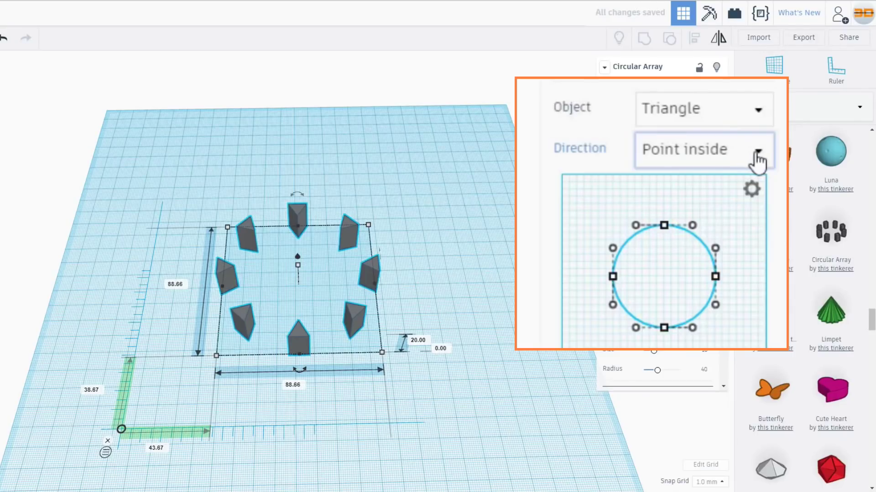
pyautogui.click(757, 153)
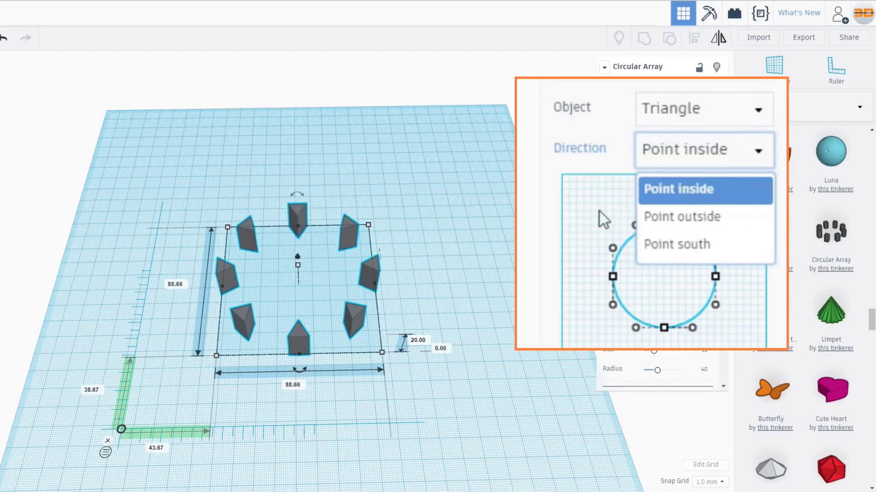
pyautogui.click(363, 270)
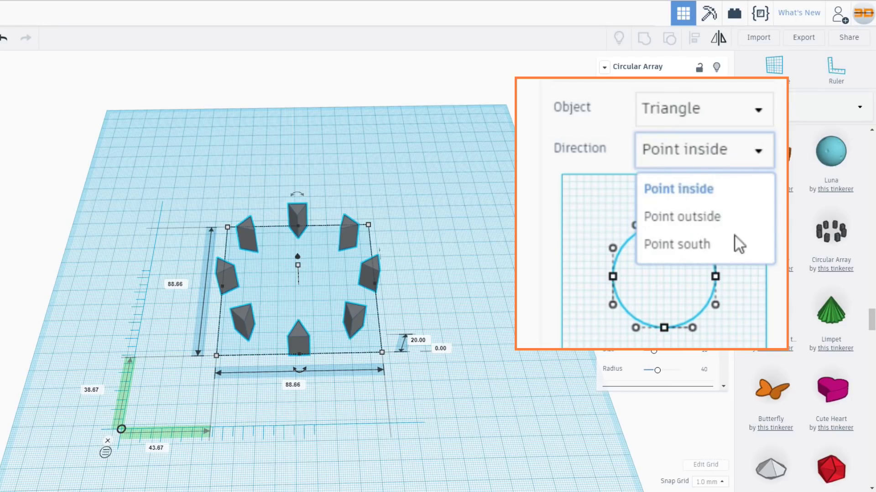
pyautogui.click(723, 215)
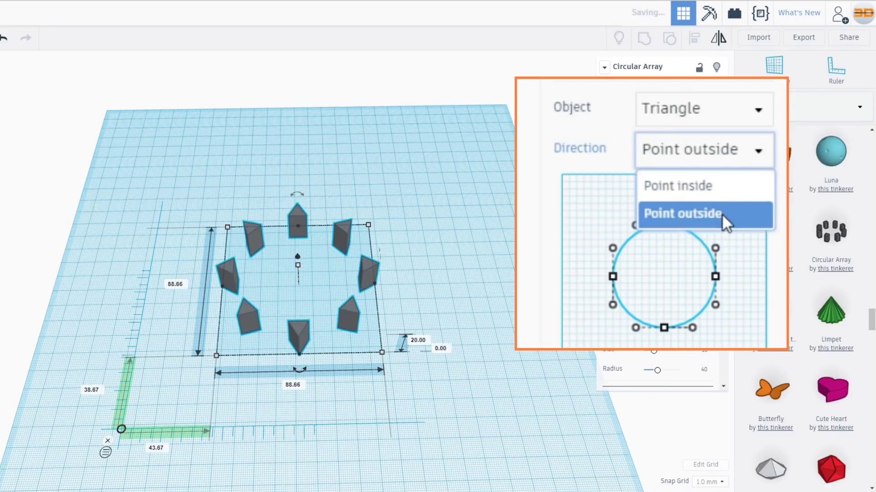
pyautogui.click(378, 268)
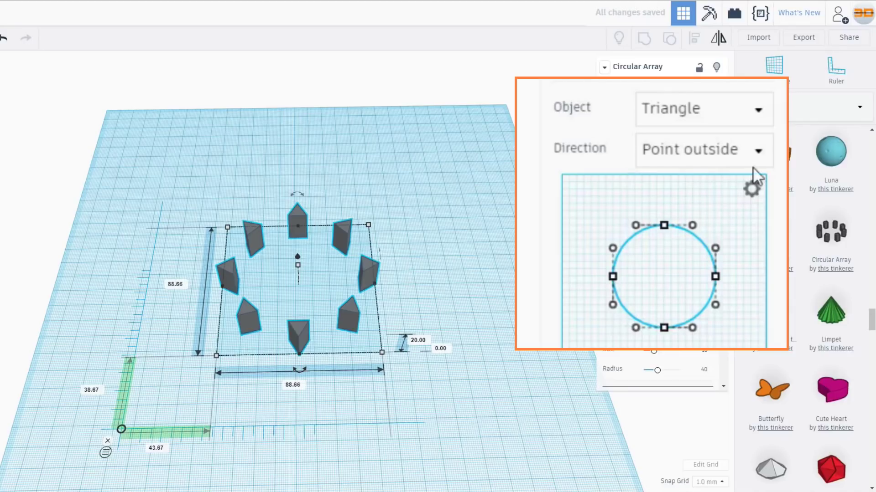
pyautogui.click(757, 153)
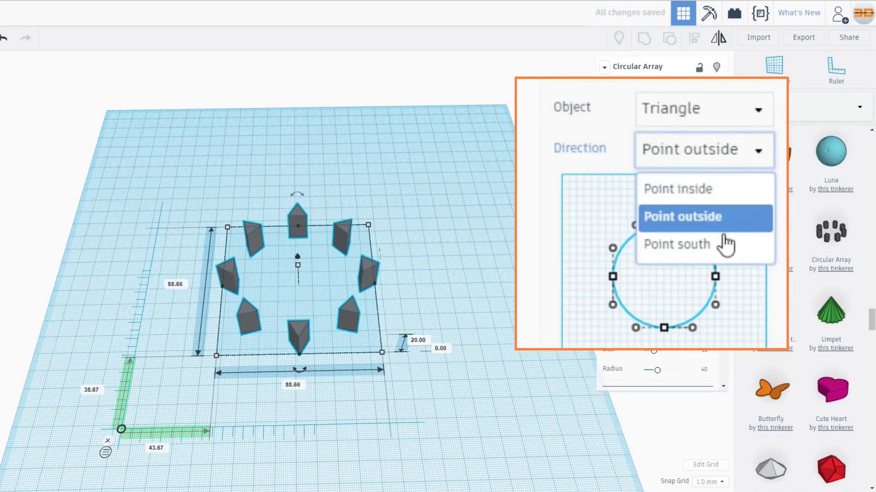
pyautogui.click(722, 243)
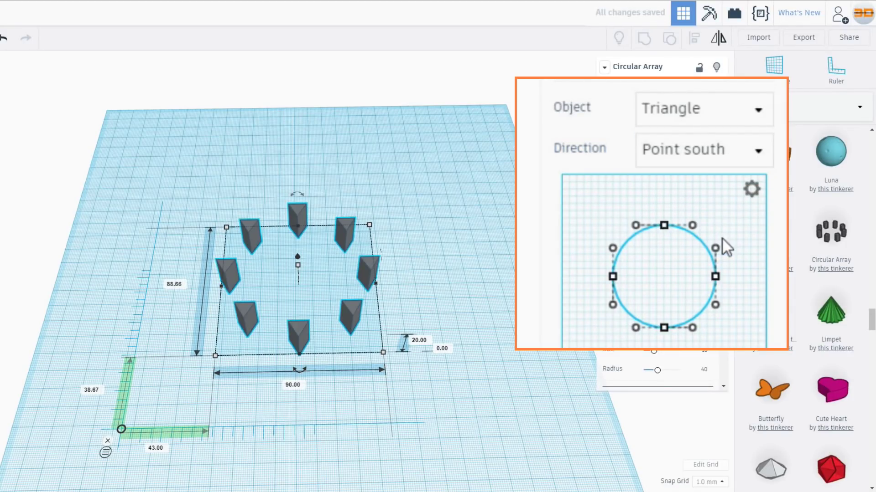
pyautogui.click(707, 163)
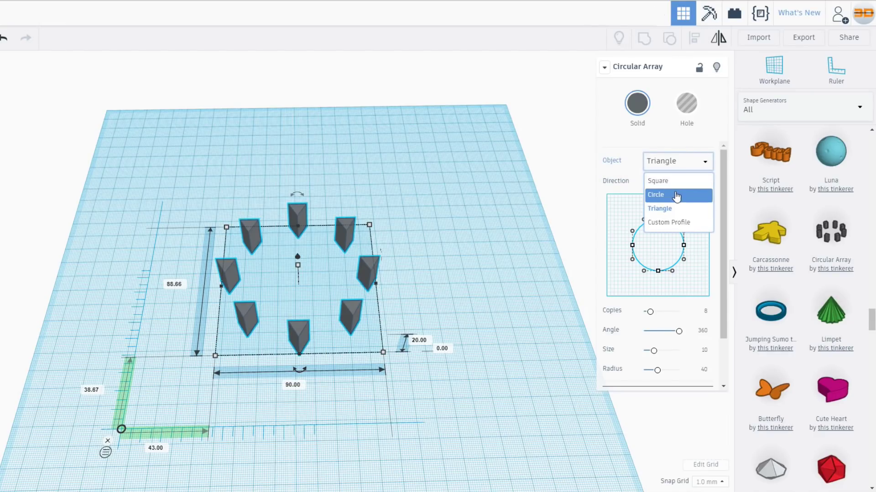
pyautogui.click(677, 195)
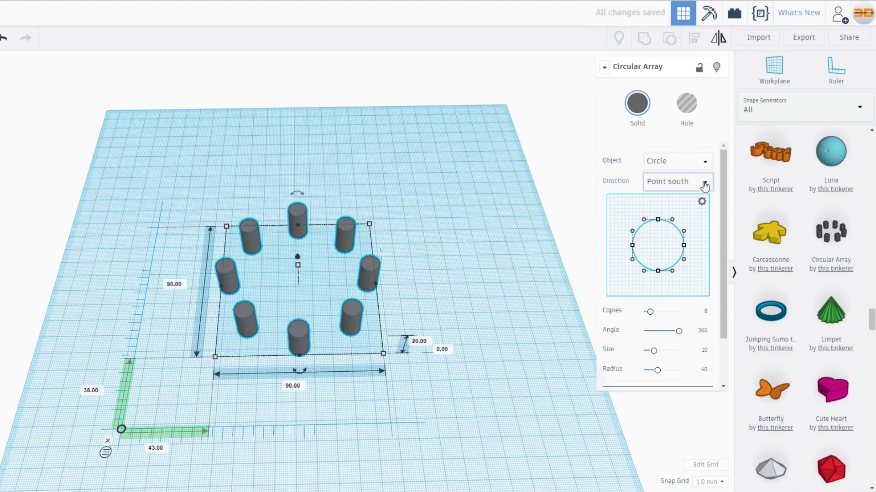
pyautogui.click(704, 184)
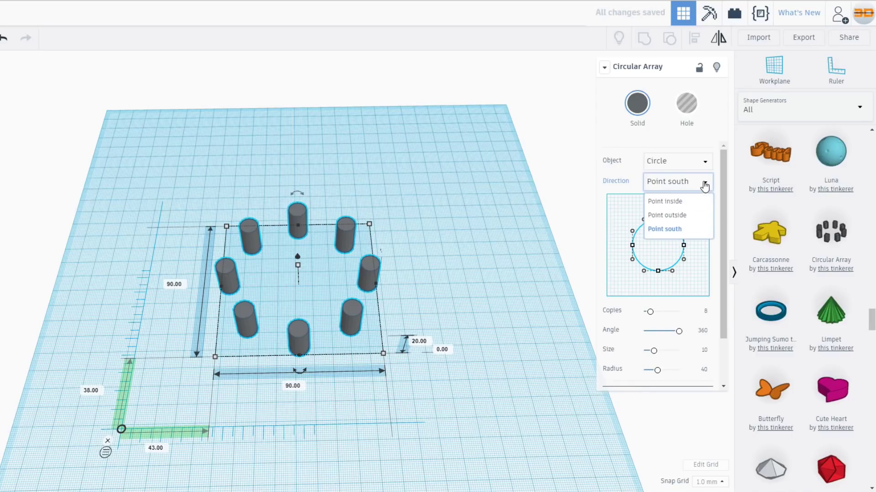
pyautogui.click(680, 204)
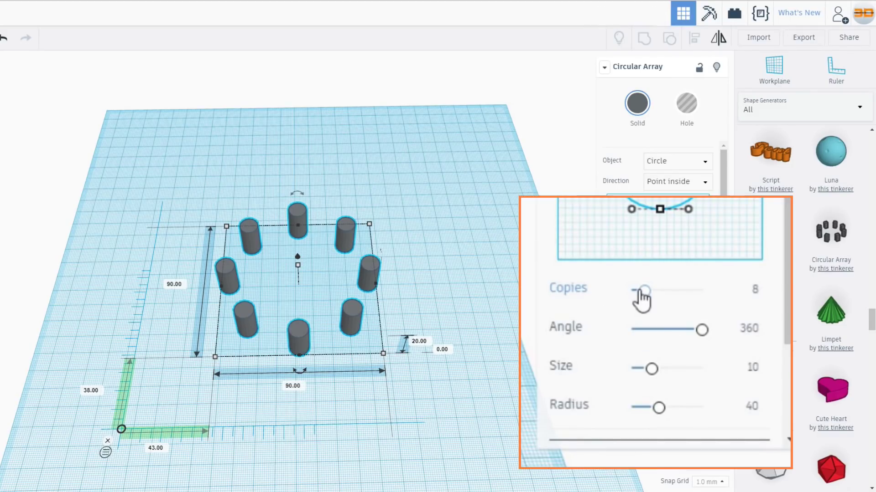
# Step: Set the ring to six copies with a sweep angle of about 311°
pyautogui.moveTo(644, 291)
pyautogui.mouseDown()
pyautogui.moveTo(677, 290)
pyautogui.moveTo(642, 278)
pyautogui.mouseUp()
pyautogui.click(705, 310)
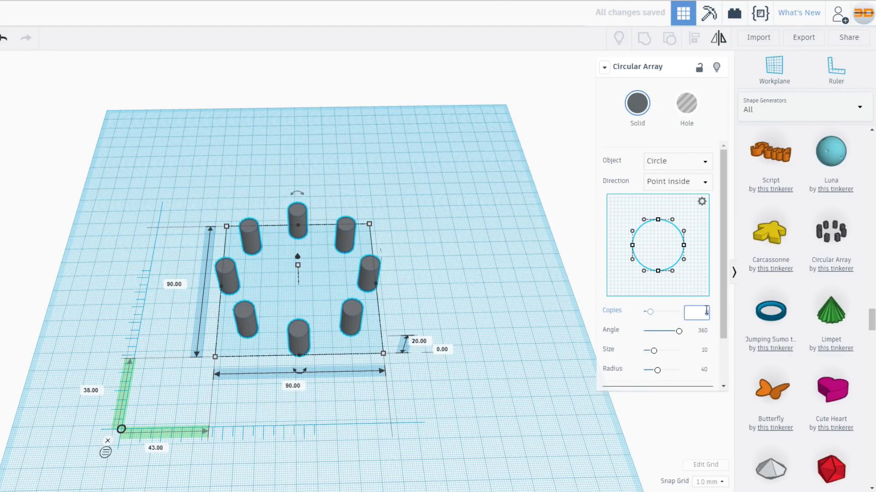
pyautogui.write('6')
pyautogui.press('Return')
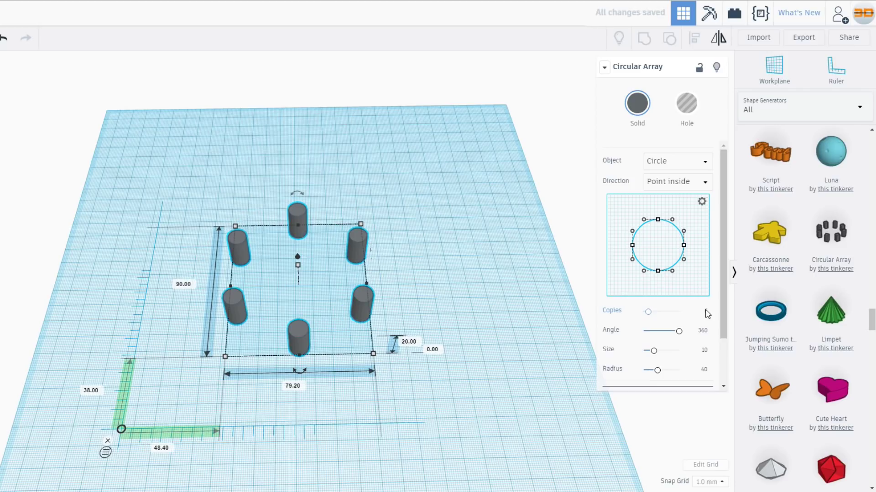
pyautogui.moveTo(678, 331); pyautogui.dragTo(718, 336)
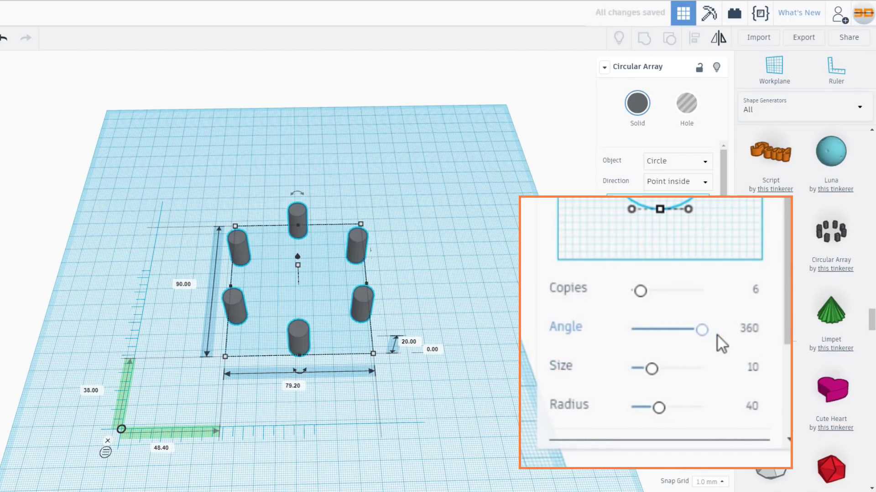
# Step: Set each copy's Size to 10 so the cylinders become thin pegs
pyautogui.click(649, 368)
pyautogui.moveTo(647, 372); pyautogui.dragTo(682, 370)
pyautogui.click(696, 352)
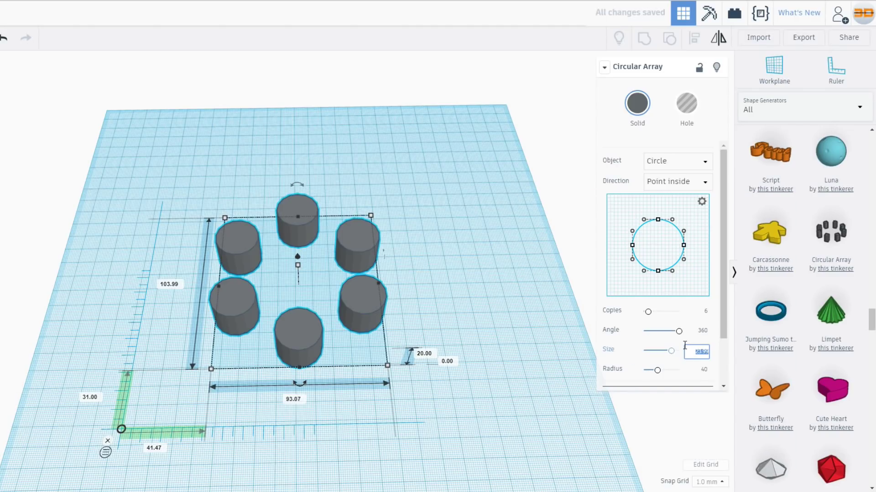
pyautogui.write('10')
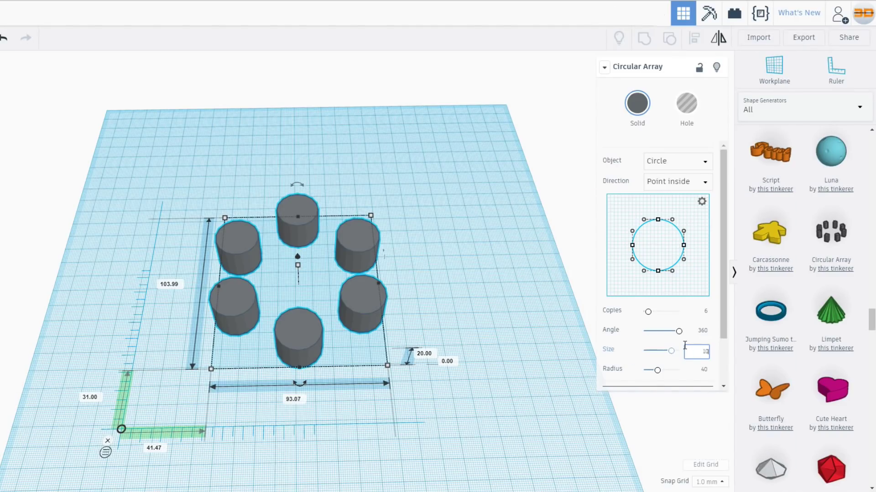
pyautogui.press('Return')
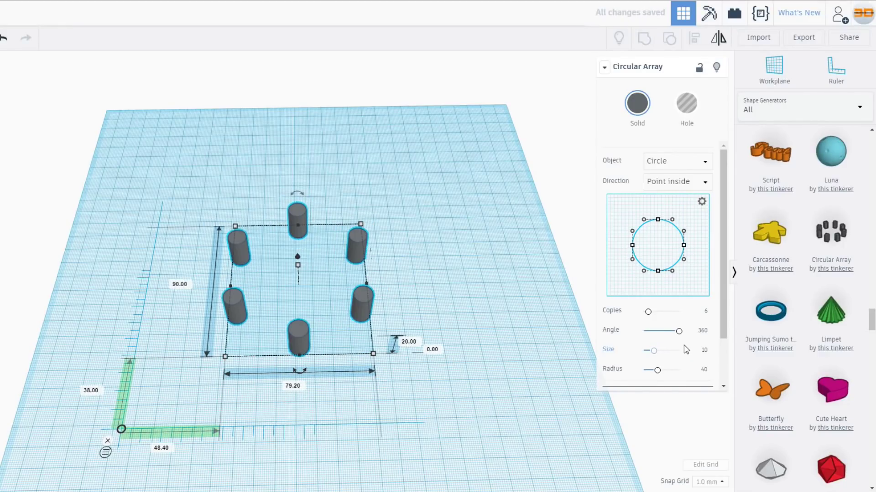
# Step: Adjust the peg ring's Radius in the Circular Array inspector
pyautogui.moveTo(657, 371); pyautogui.dragTo(673, 373)
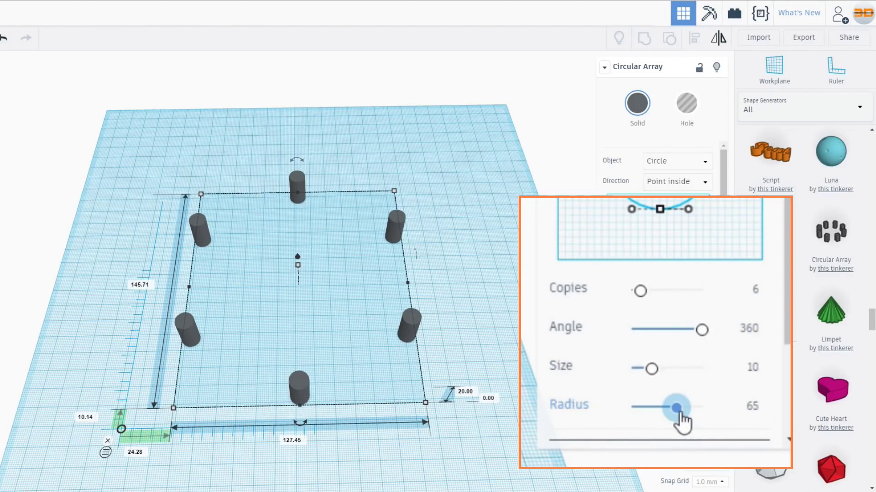
pyautogui.moveTo(673, 372); pyautogui.dragTo(673, 372)
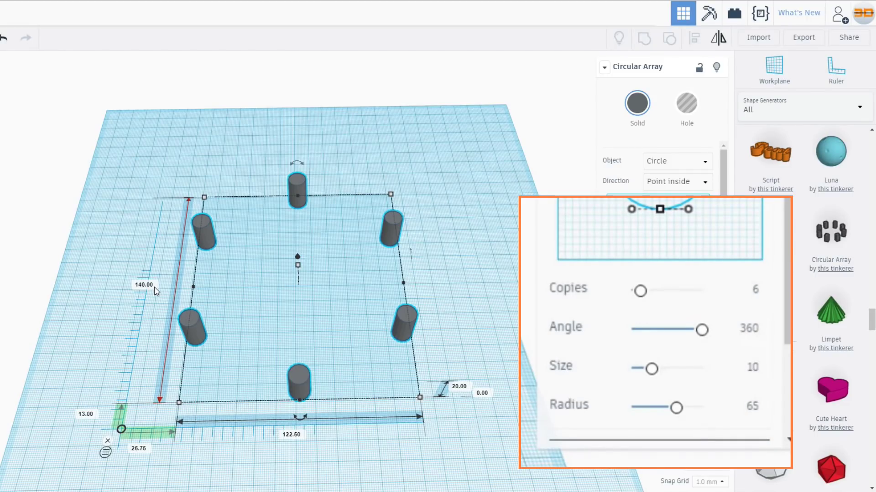
pyautogui.scroll(-1, 787, 381)
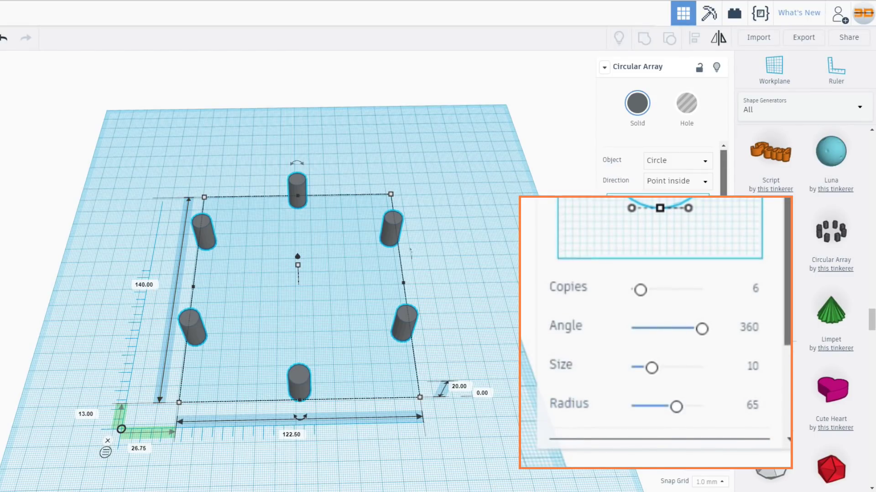
pyautogui.scroll(-3, 787, 381)
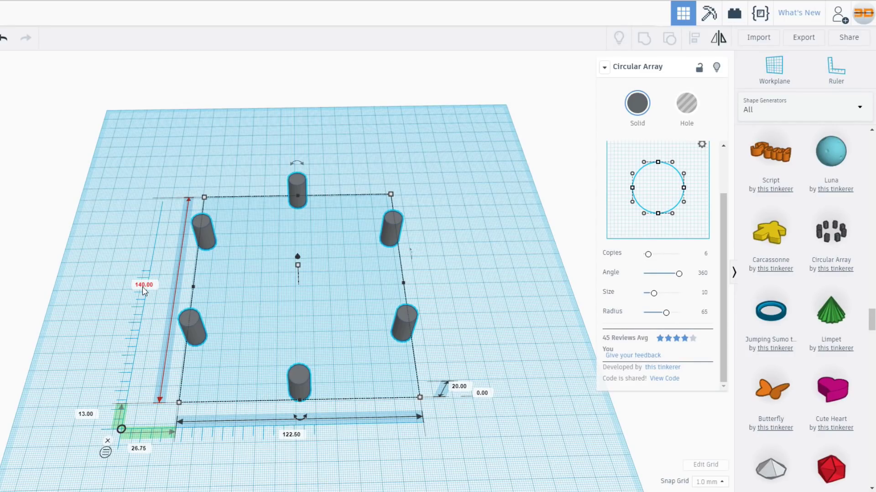
pyautogui.click(666, 313)
# Step: Set the ring radius to 33.57 (about 77.14 mm across) and make the array a Hole
pyautogui.moveTo(662, 316); pyautogui.dragTo(655, 315)
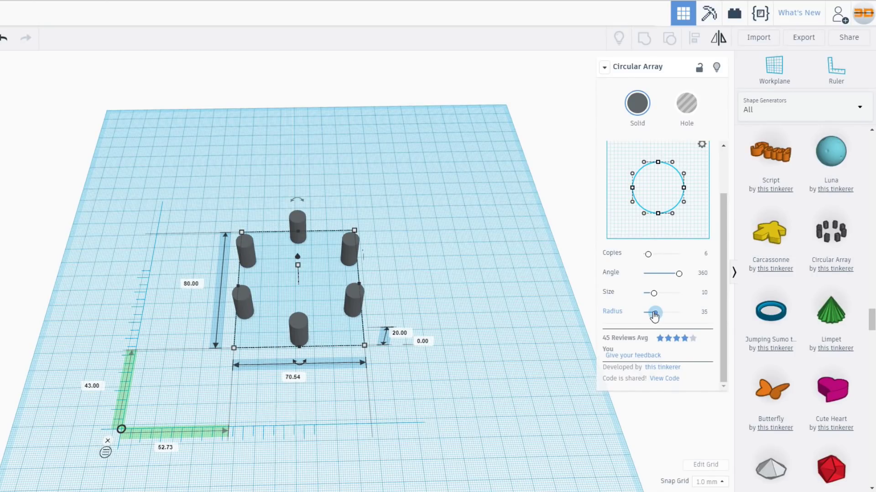
pyautogui.moveTo(654, 316); pyautogui.dragTo(653, 315)
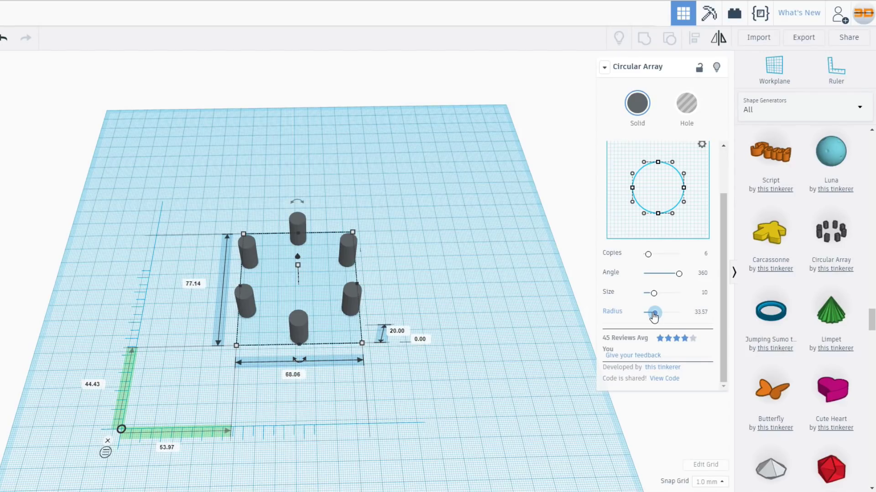
pyautogui.click(193, 287)
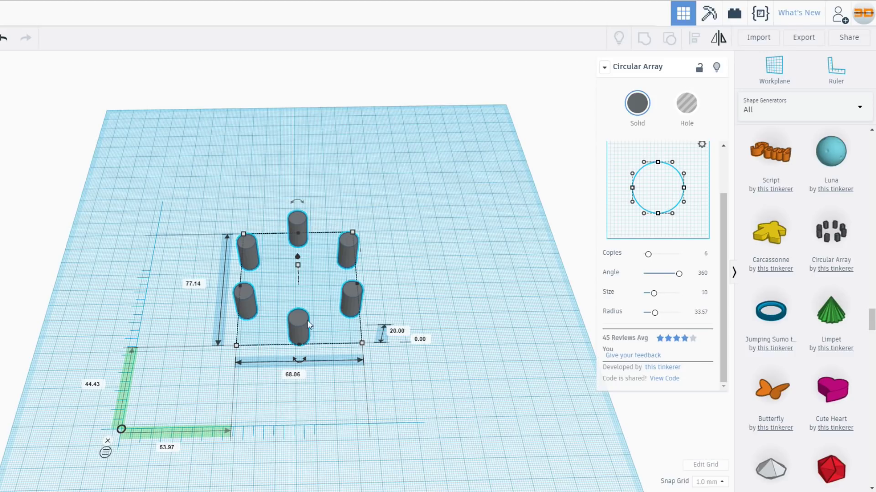
pyautogui.click(678, 119)
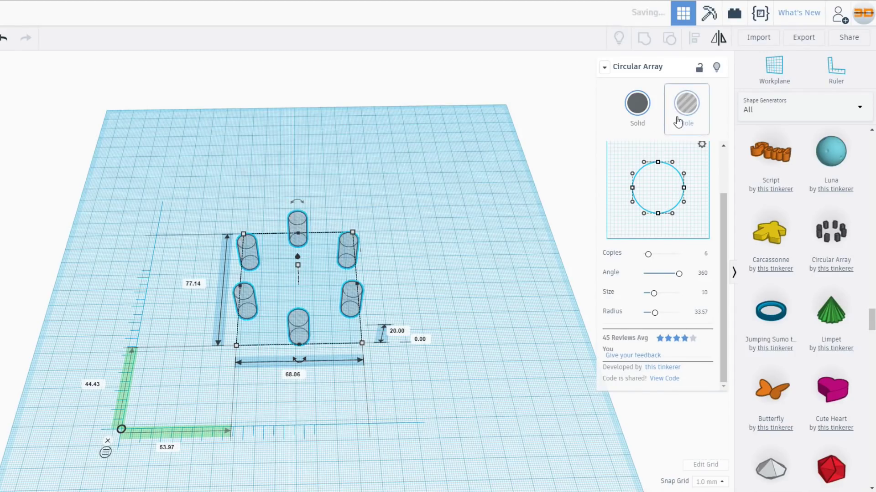
pyautogui.click(471, 240)
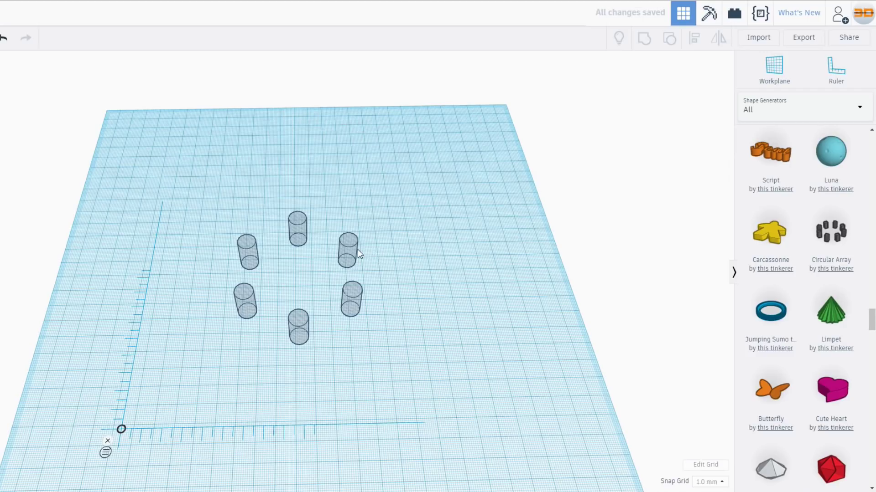
pyautogui.click(347, 261)
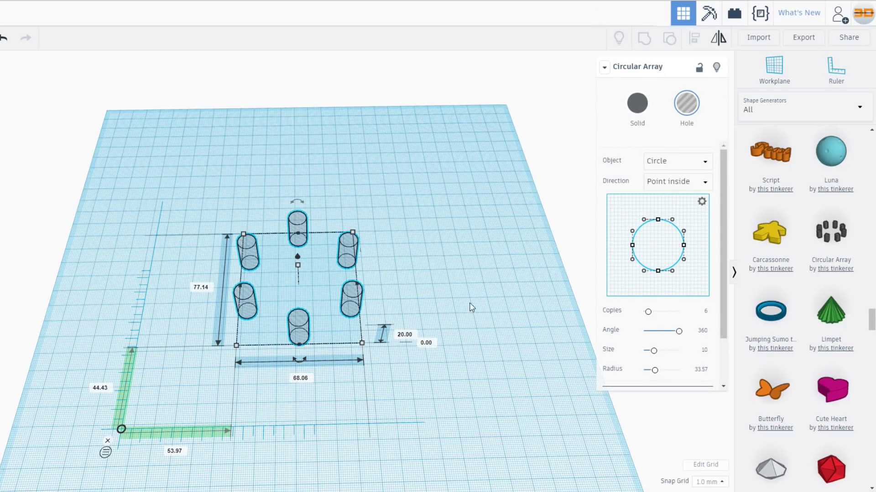
# Step: Switch back to Basic Shapes and place an orange cylinder on the workplane
pyautogui.moveTo(469, 307); pyautogui.dragTo(471, 324, button='right')
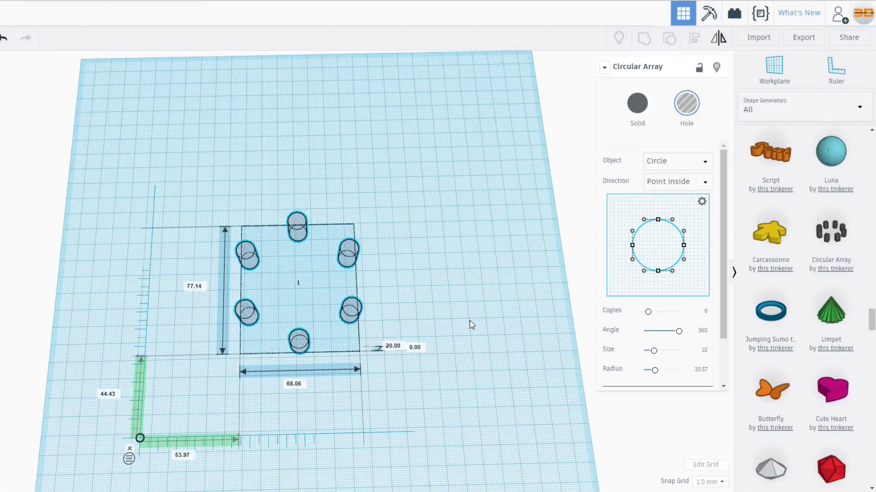
pyautogui.click(500, 305)
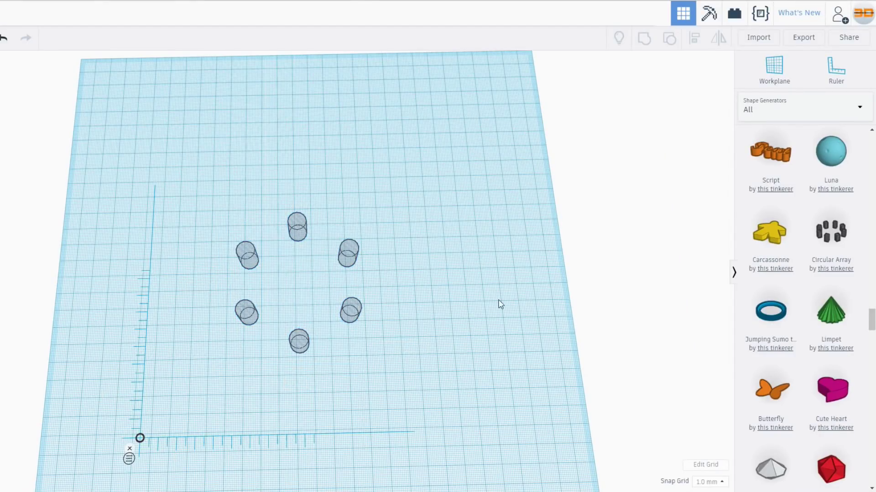
pyautogui.click(865, 109)
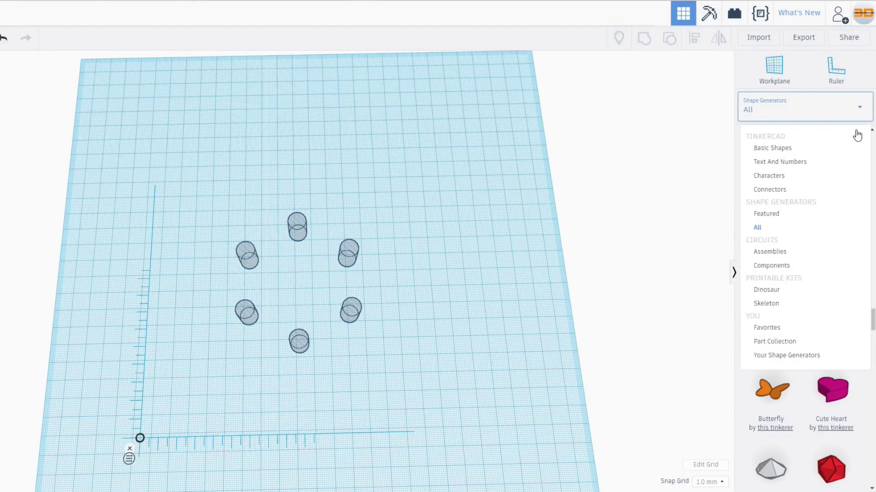
pyautogui.click(796, 153)
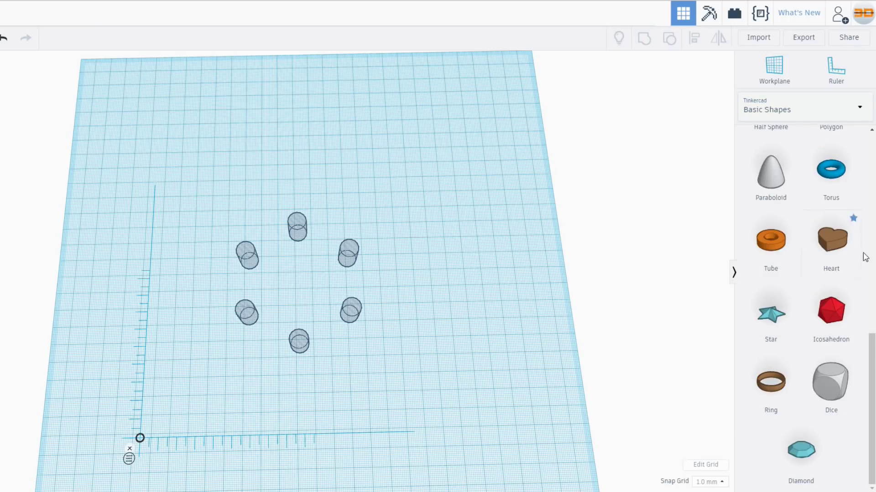
pyautogui.scroll(15, 873, 356)
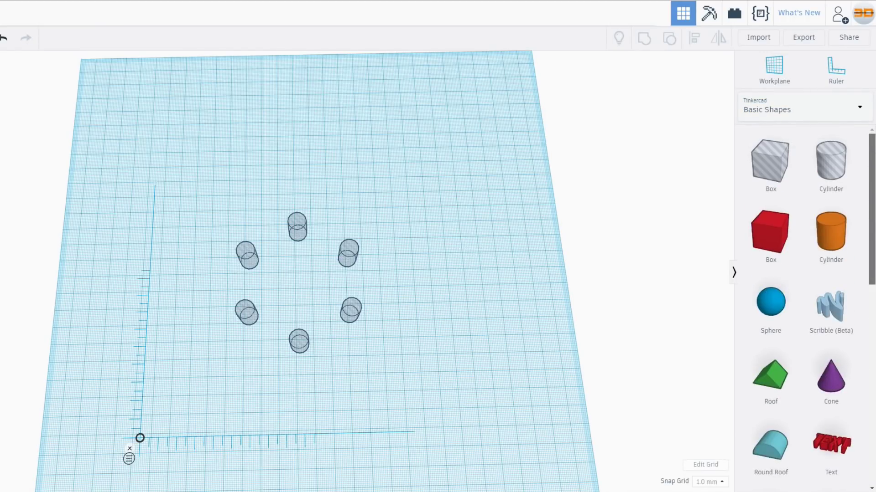
pyautogui.moveTo(829, 216); pyautogui.dragTo(401, 288)
# Step: Size the cylinder to 85 × 85 mm and centre it over the hole ring
pyautogui.click(407, 339)
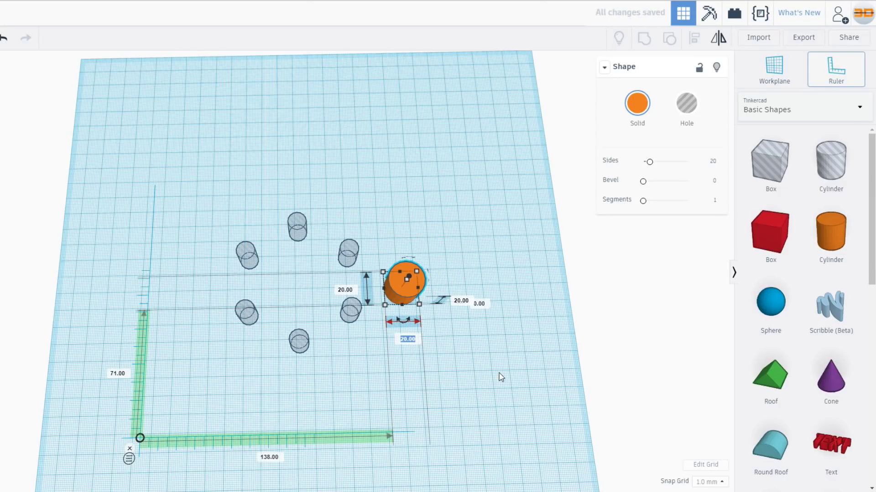
pyautogui.write('85')
pyautogui.press('Return')
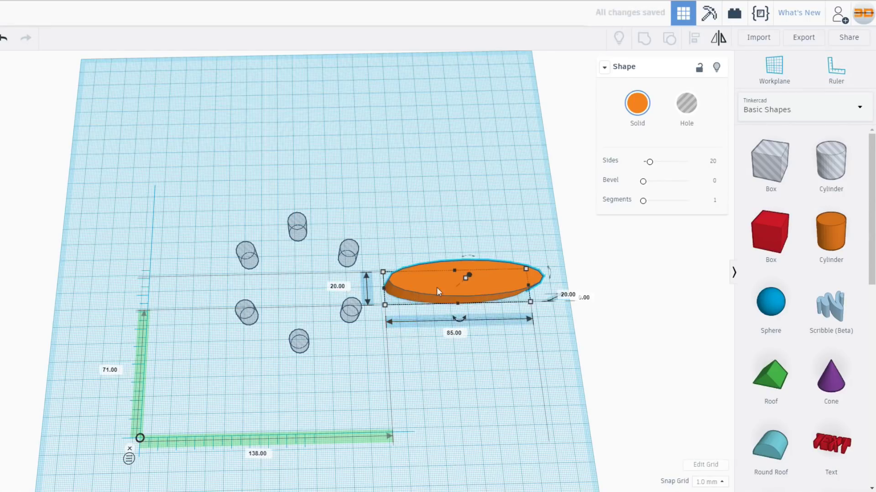
pyautogui.click(340, 288)
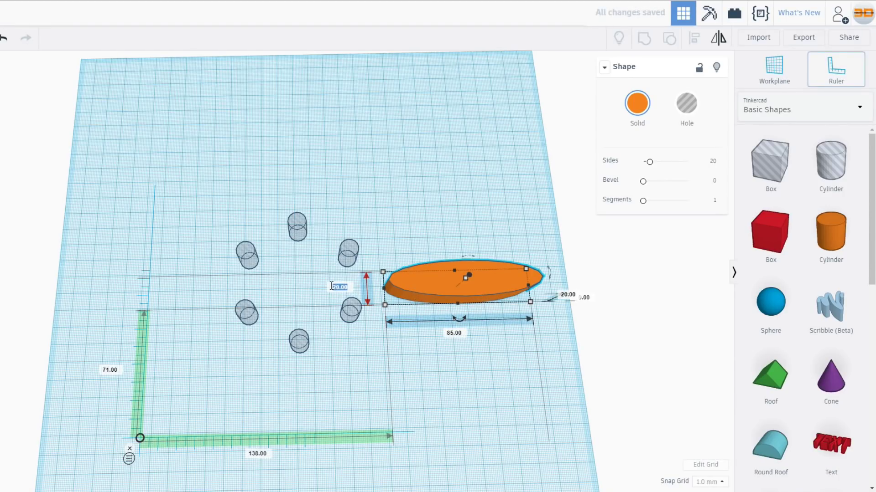
pyautogui.write('85')
pyautogui.press('Return')
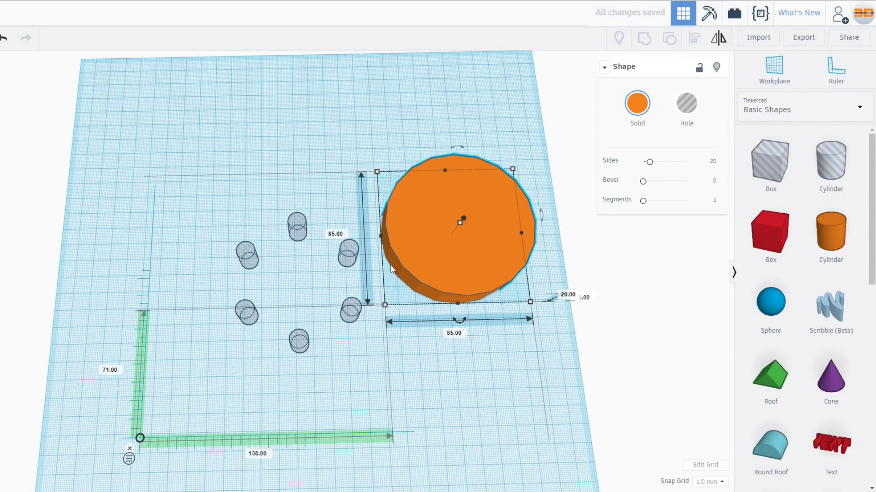
pyautogui.moveTo(456, 264); pyautogui.dragTo(299, 310)
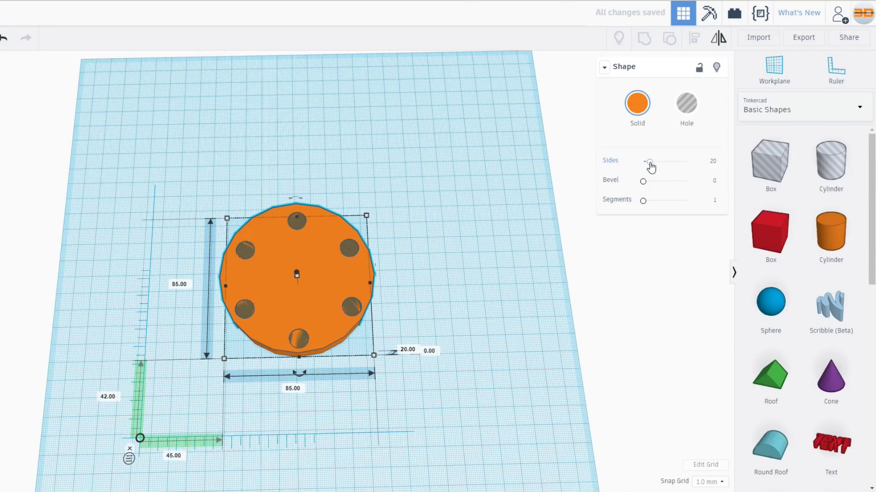
# Step: Give the disc 64 sides and a 5 mm height
pyautogui.moveTo(649, 161); pyautogui.dragTo(727, 156)
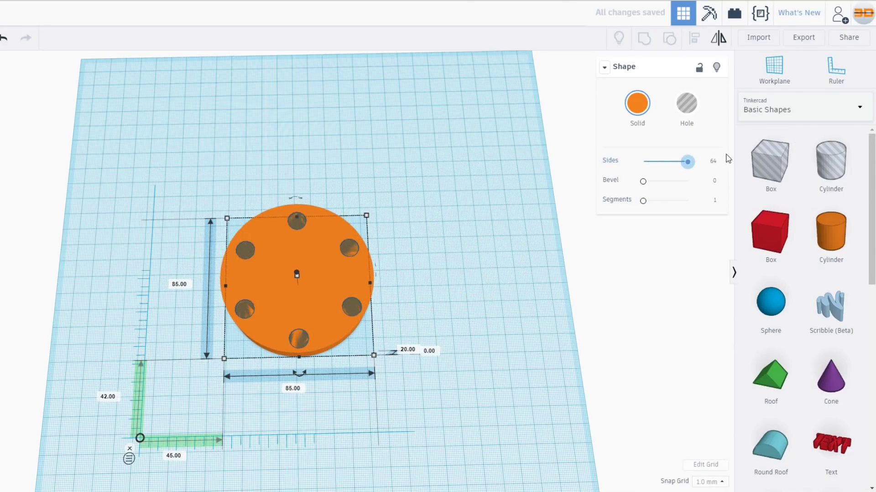
pyautogui.click(411, 350)
pyautogui.write('5')
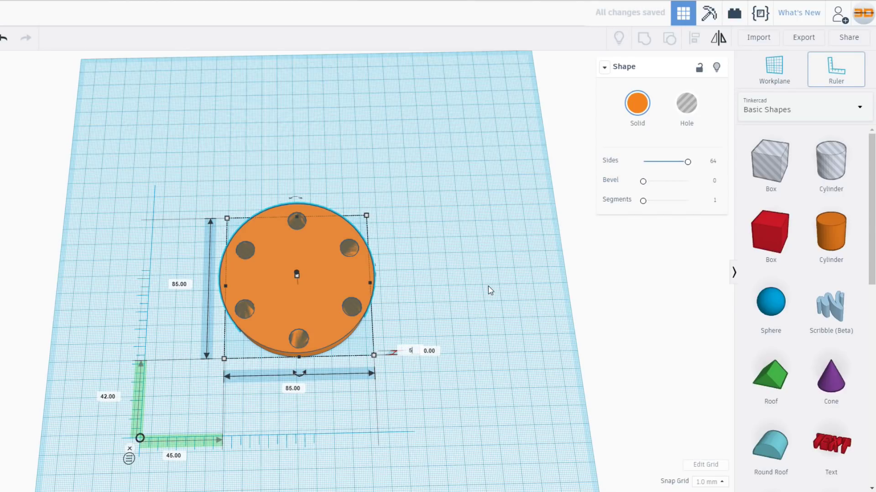
pyautogui.press('Return')
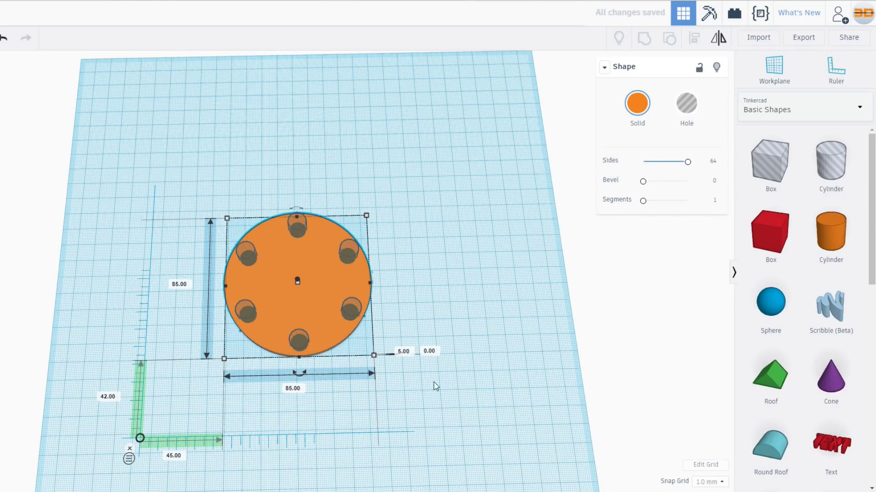
pyautogui.moveTo(434, 385)
pyautogui.mouseDown(button='right')
pyautogui.moveTo(426, 343)
pyautogui.moveTo(443, 386)
pyautogui.moveTo(433, 387)
pyautogui.mouseUp(button='right')
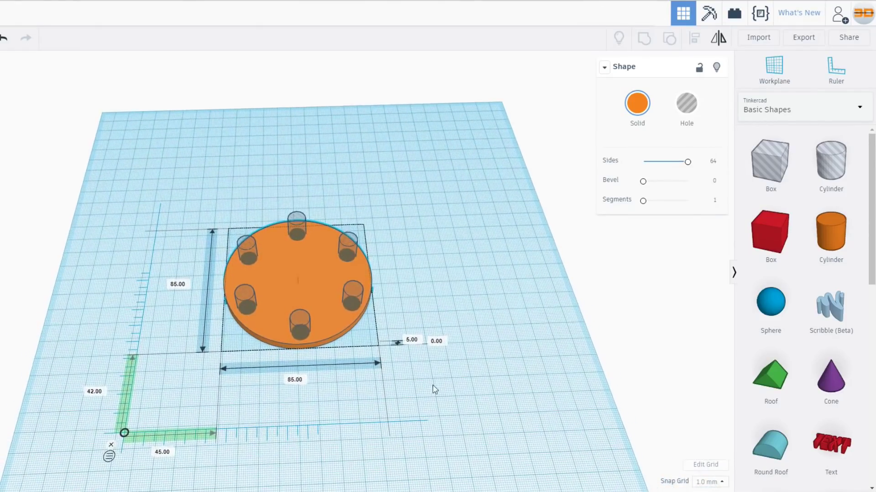
# Step: Add a solid cylinder with a 45 × 45 mm footprint
pyautogui.moveTo(836, 238); pyautogui.dragTo(458, 288)
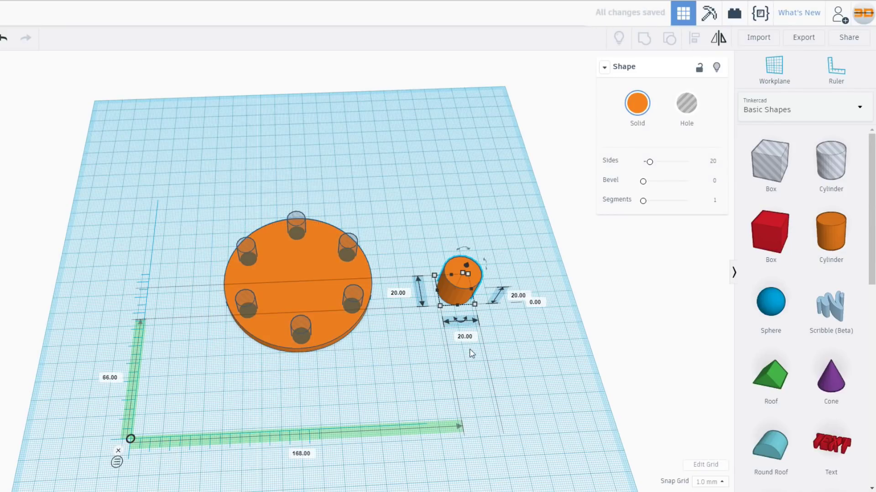
pyautogui.click(467, 338)
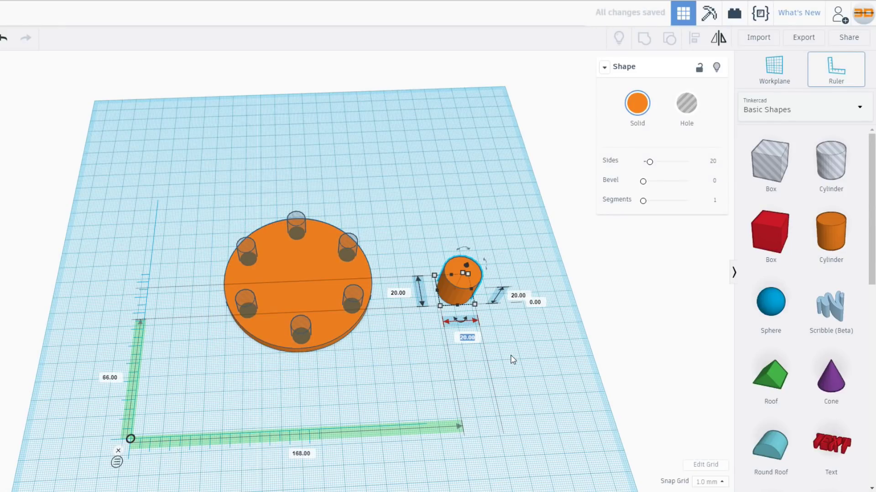
pyautogui.write('45')
pyautogui.click(400, 290)
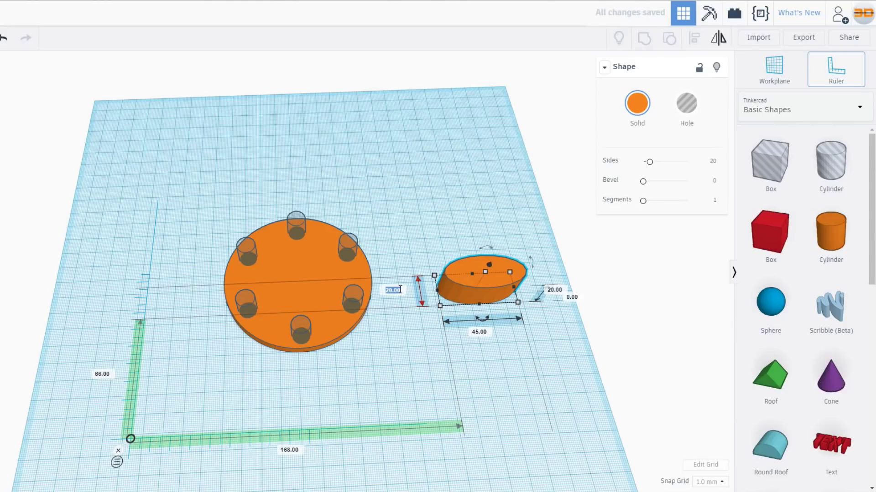
pyautogui.write('45')
pyautogui.press('Return')
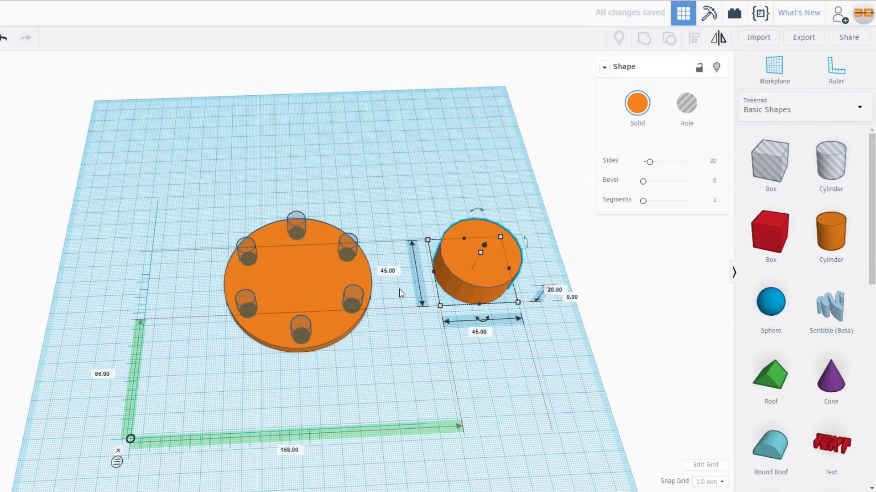
# Step: Make it 60 mm tall with 64 sides on the disc, then add a hole cylinder
pyautogui.click(554, 291)
pyautogui.write('60')
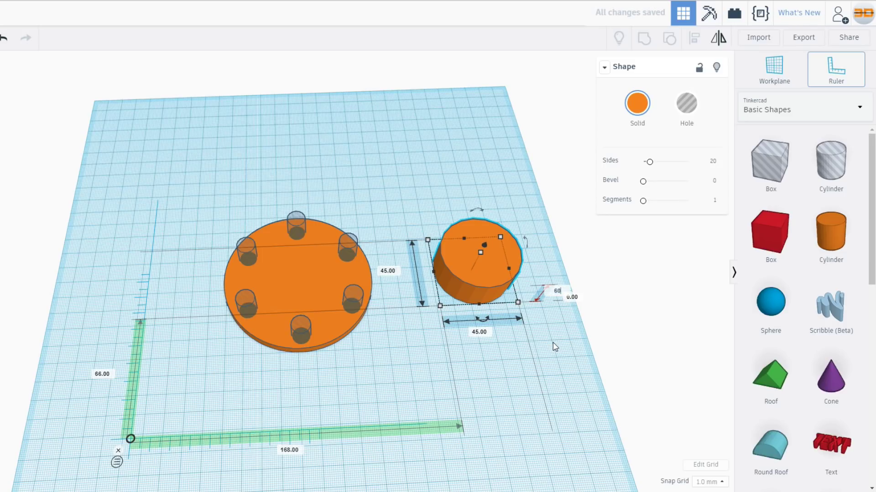
pyautogui.press('Return')
pyautogui.moveTo(526, 233); pyautogui.dragTo(311, 256)
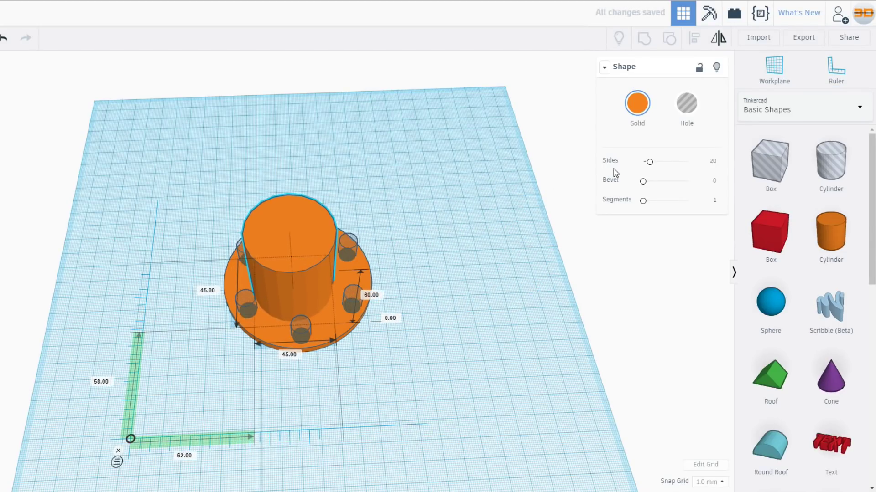
pyautogui.moveTo(649, 162); pyautogui.dragTo(728, 163)
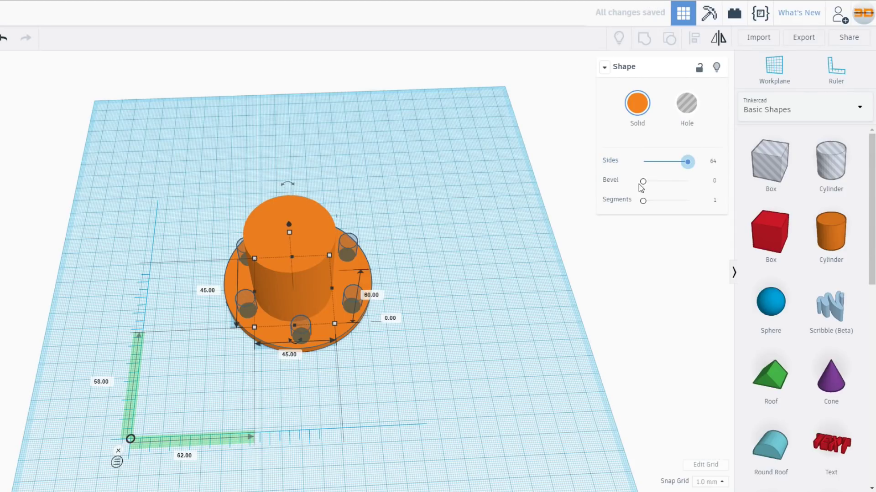
pyautogui.moveTo(841, 168); pyautogui.dragTo(448, 286)
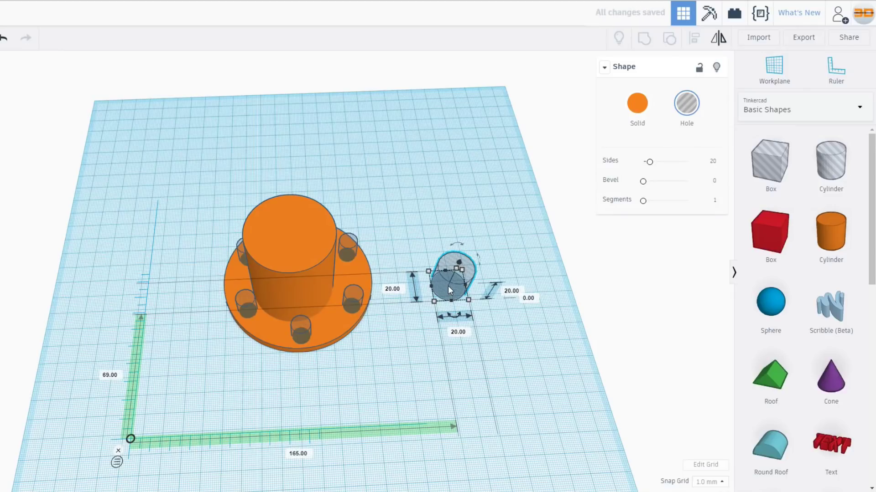
# Step: Size the hole cylinder to 40 × 40 × 80 mm
pyautogui.click(461, 333)
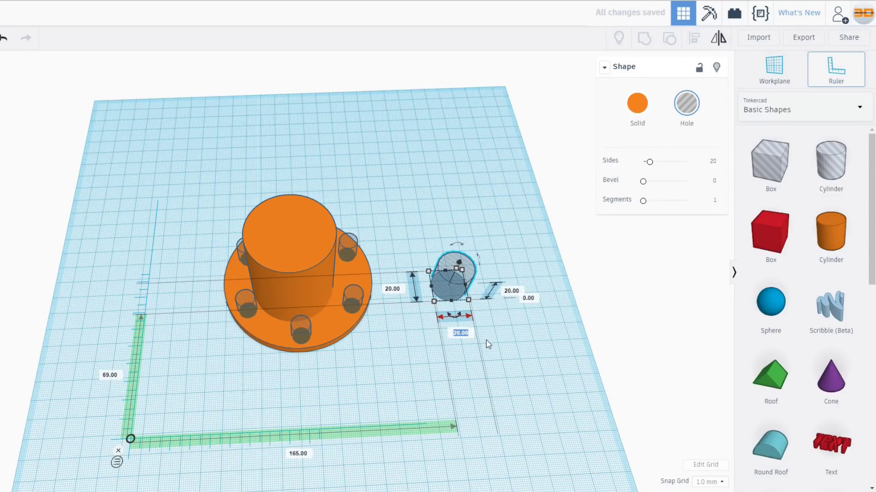
pyautogui.write('40')
pyautogui.press('Return')
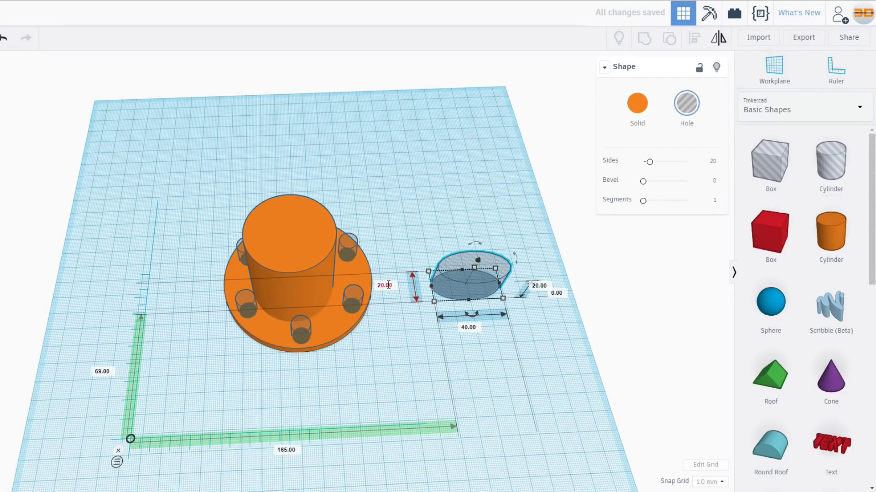
pyautogui.click(388, 285)
pyautogui.write('40')
pyautogui.press('Return')
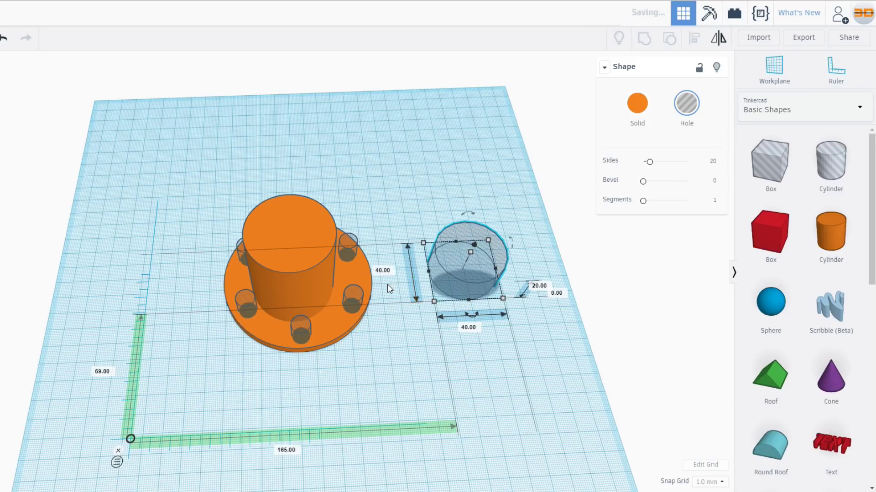
pyautogui.click(539, 287)
pyautogui.write('80')
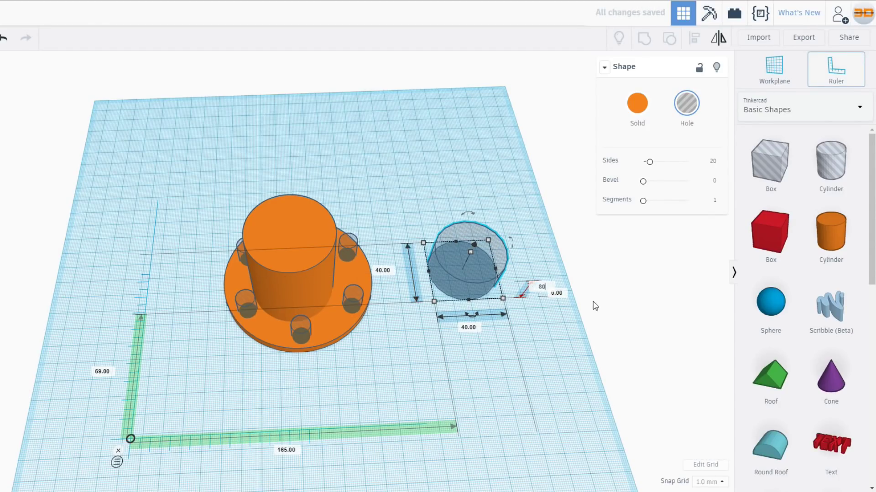
pyautogui.press('Return')
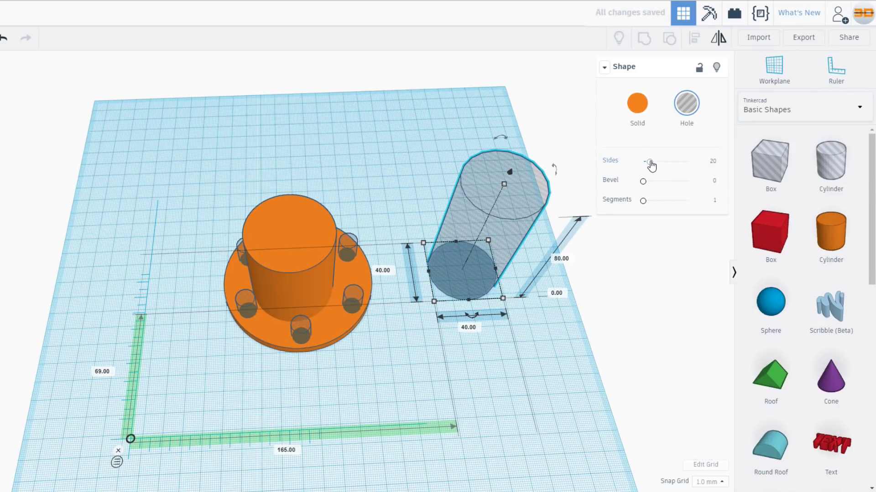
# Step: Give the hole 64 sides, move it into the tube at −4 mm, and select all shapes
pyautogui.moveTo(646, 161); pyautogui.dragTo(687, 162)
pyautogui.moveTo(534, 191); pyautogui.dragTo(287, 202)
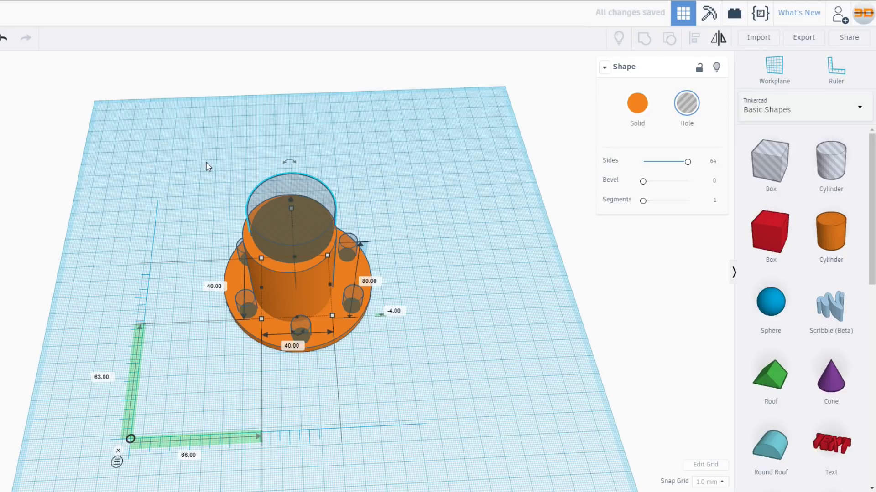
pyautogui.moveTo(190, 164); pyautogui.dragTo(426, 373)
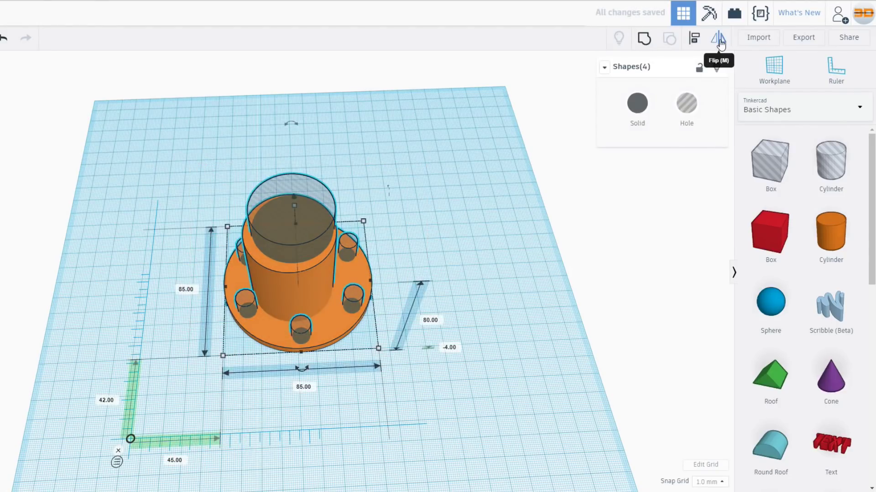
# Step: Align the selected disc, tube and hole on their middles along both horizontal axes
pyautogui.click(694, 38)
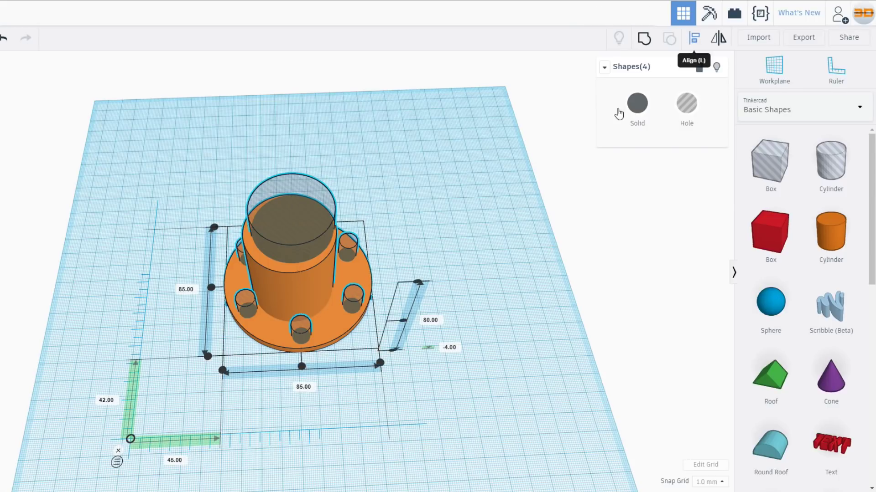
pyautogui.click(301, 366)
pyautogui.click(211, 287)
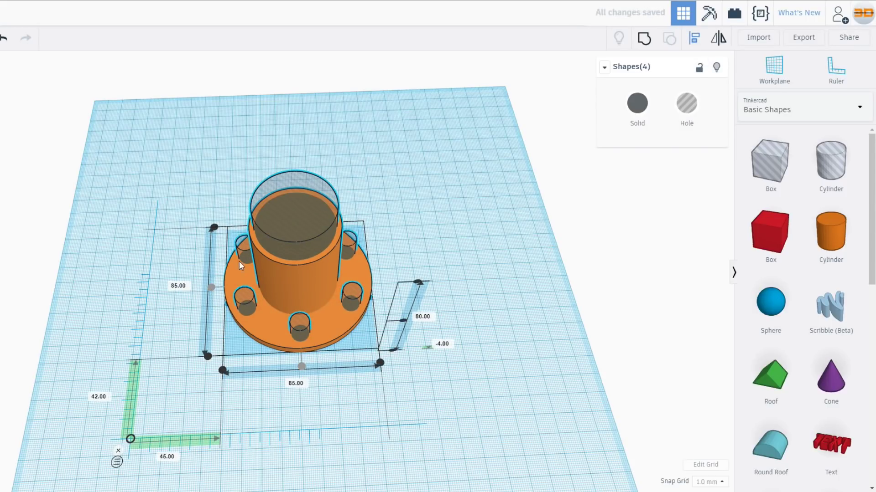
# Step: Group all four shapes so the holes cut through, giving one solid flange
pyautogui.moveTo(128, 149); pyautogui.dragTo(469, 390)
pyautogui.click(639, 39)
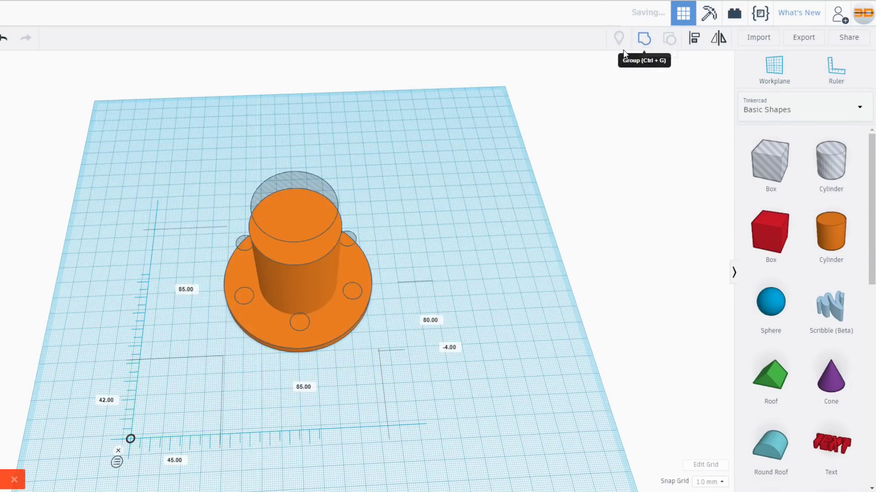
pyautogui.moveTo(445, 248); pyautogui.dragTo(546, 305, button='right')
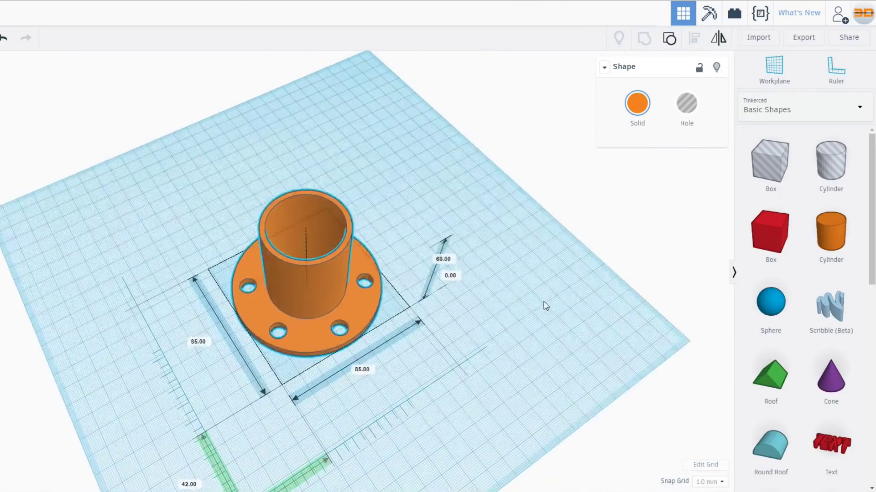